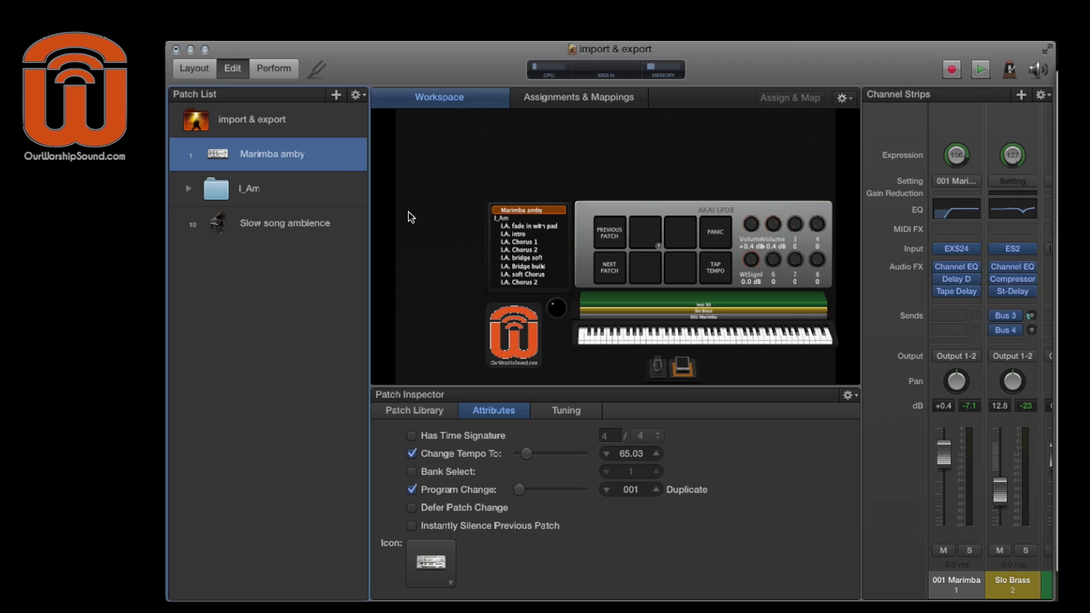
- Browse the I_Am set's patches, then reselect the Marimba amby patch
{"action": "left_click", "coordinate": [325, 156]}
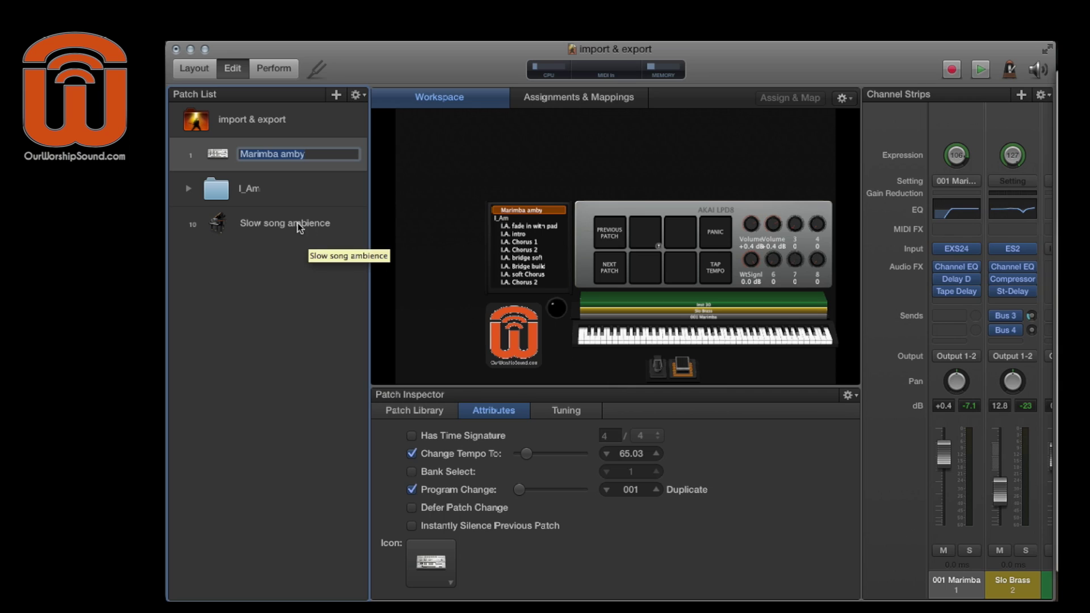
{"action": "left_click", "coordinate": [250, 189]}
{"action": "left_click", "coordinate": [189, 188]}
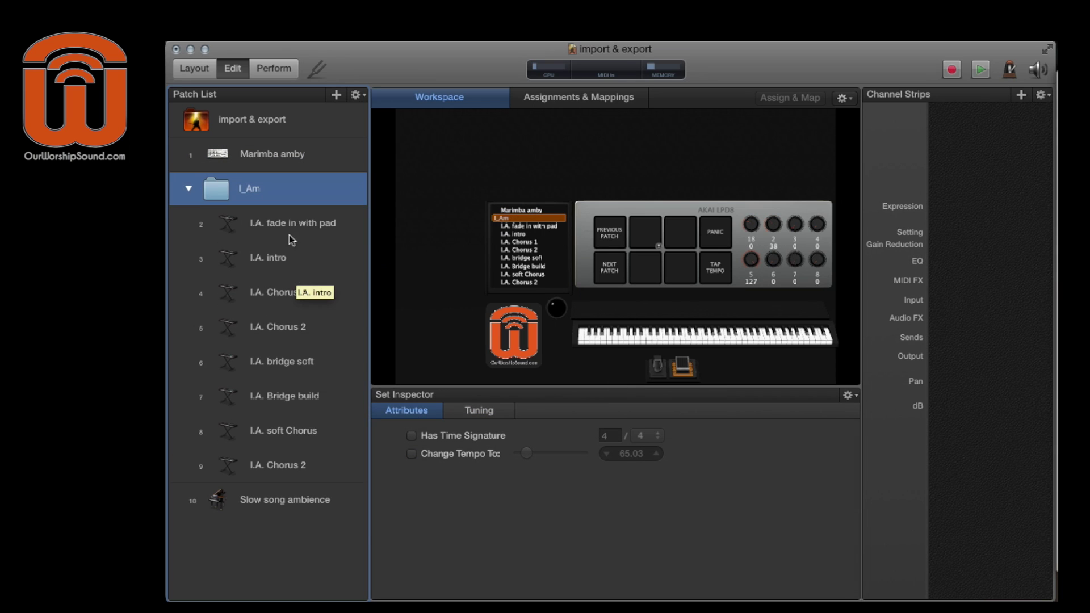
{"action": "left_click", "coordinate": [303, 301]}
{"action": "left_click", "coordinate": [283, 361]}
{"action": "left_click", "coordinate": [188, 189]}
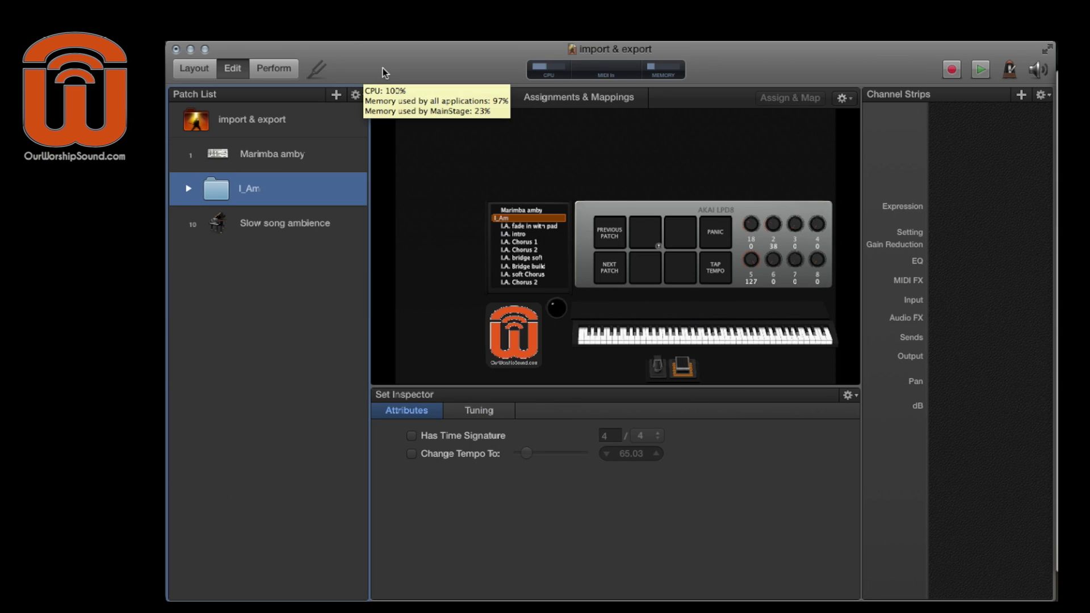
{"action": "left_click", "coordinate": [317, 160]}
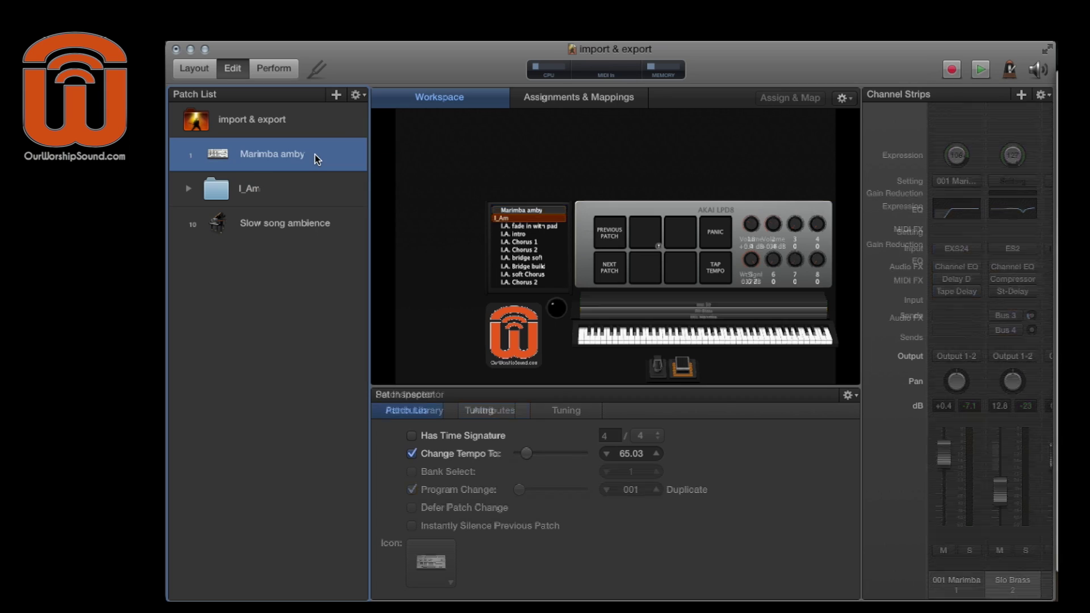
{"action": "left_click", "coordinate": [356, 95]}
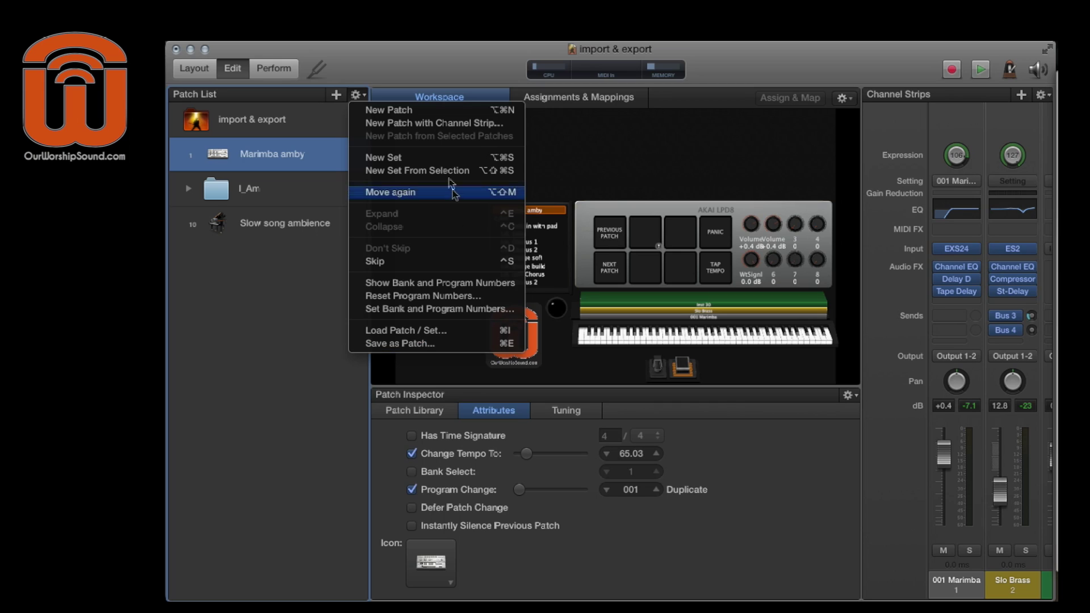
{"action": "left_click", "coordinate": [401, 53]}
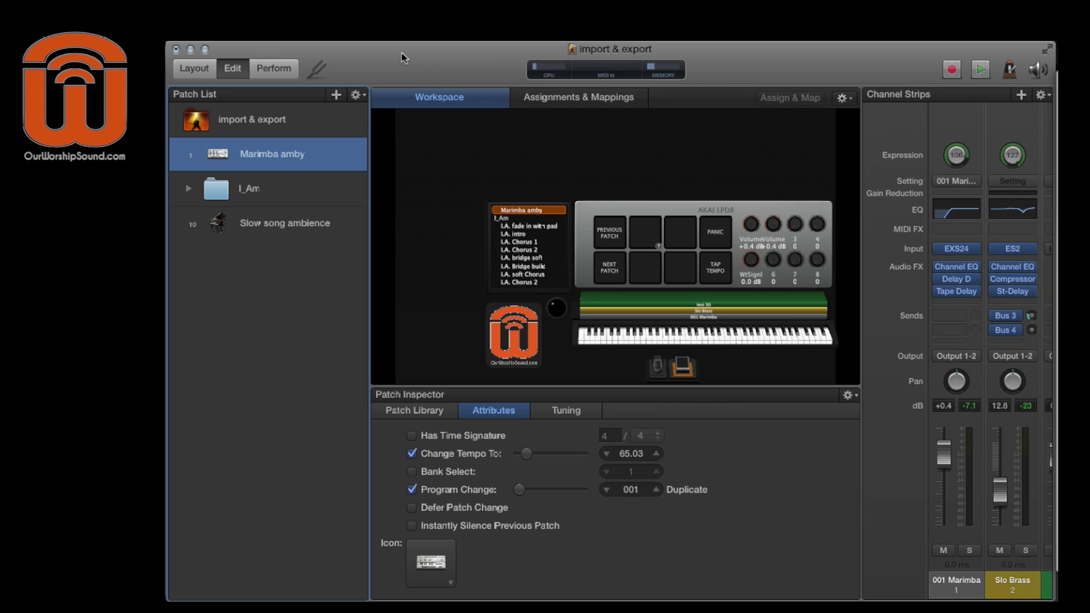
- Export Marimba amby to the Patches folder as 'Wheels on the bus - marimba/brass'
{"action": "key", "text": "super+e"}
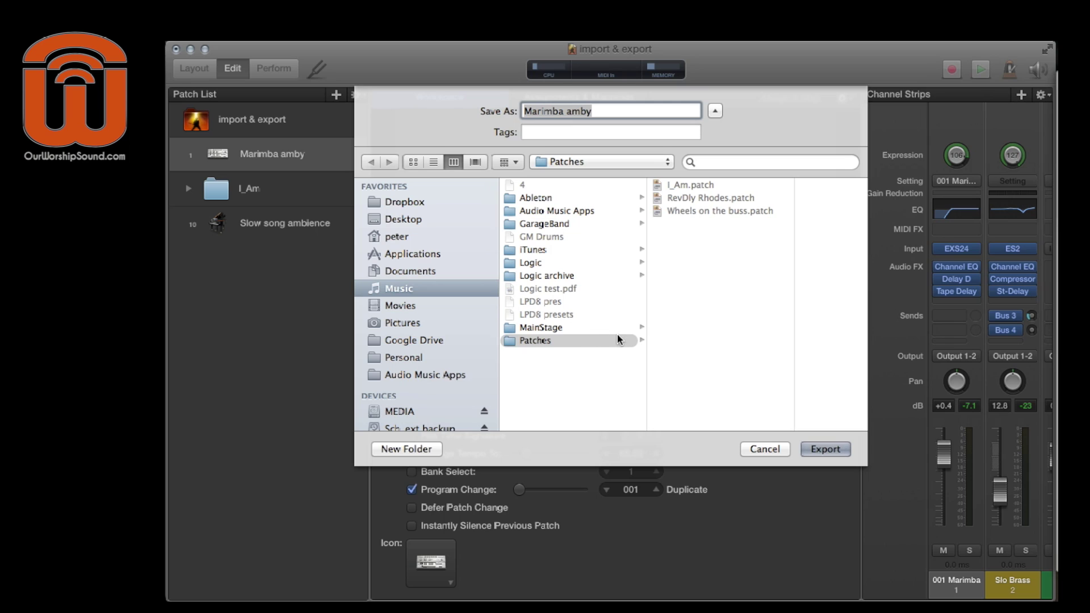
{"action": "left_click", "coordinate": [561, 344]}
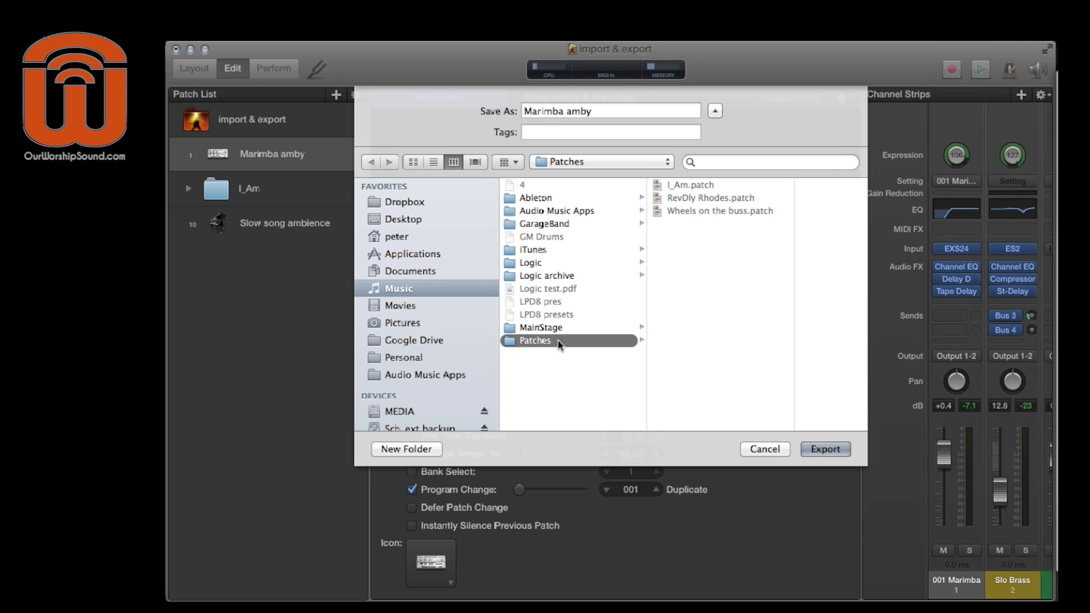
{"action": "triple_click", "coordinate": [598, 108]}
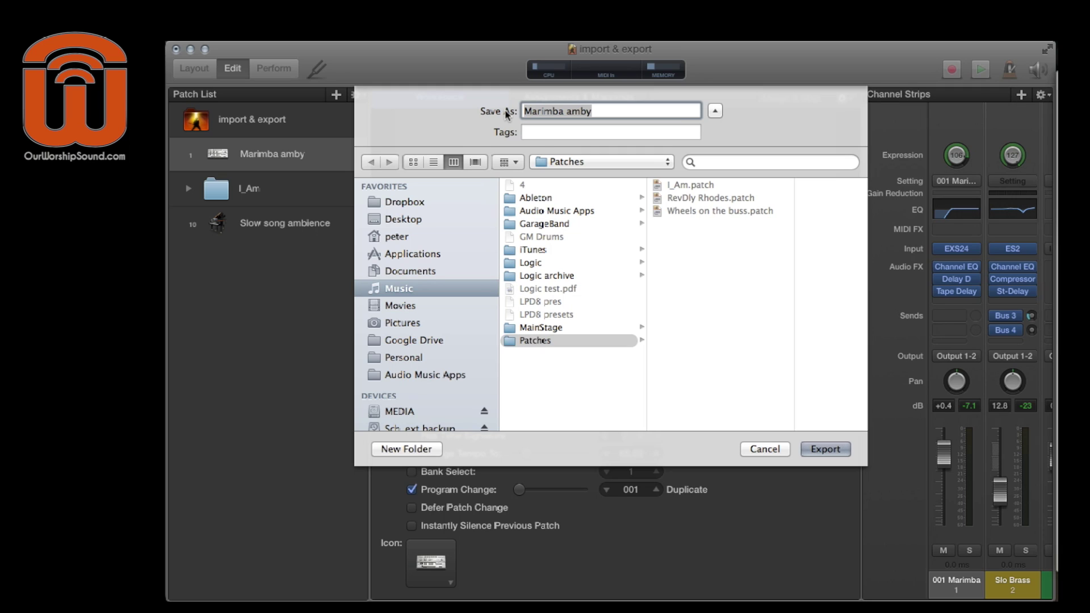
{"action": "type", "text": "Whe"}
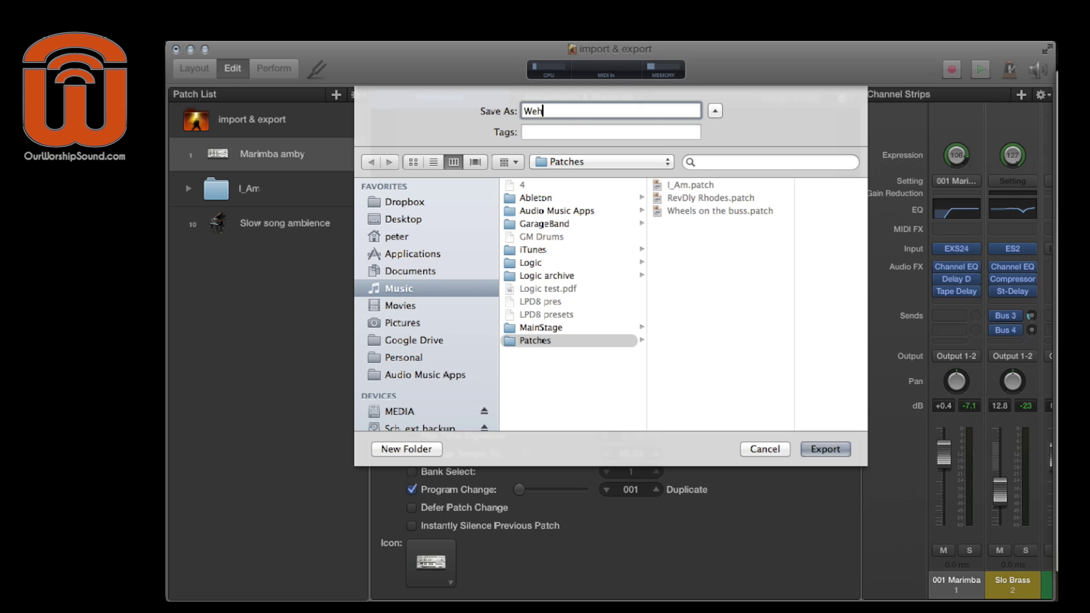
{"action": "key", "text": "BackSpace"}
{"action": "key", "text": "BackSpace"}
{"action": "type", "text": "heels on the bus - marimba"}
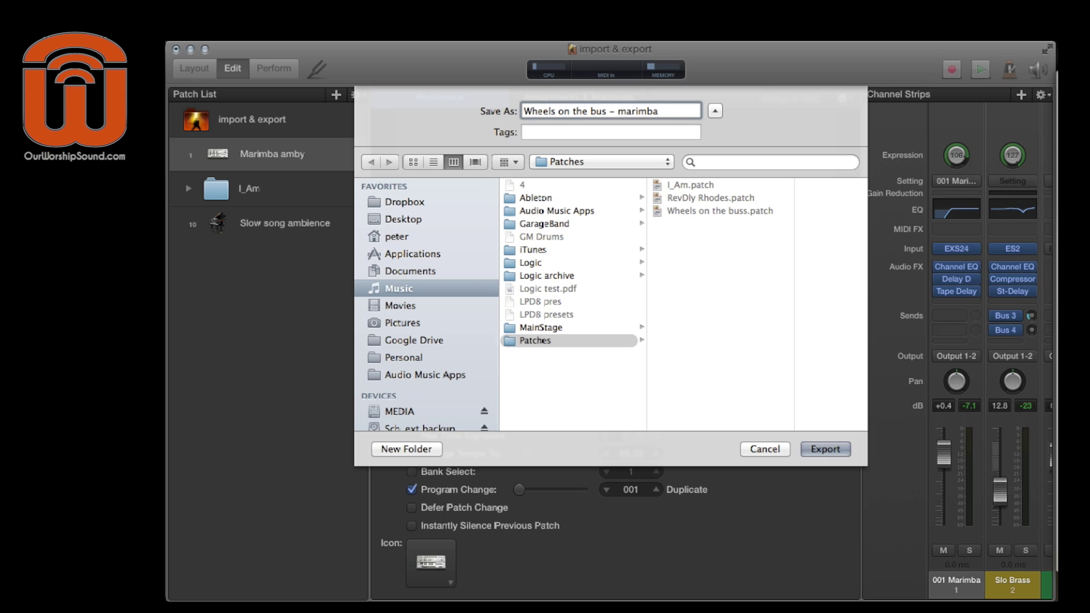
{"action": "type", "text": "/brass"}
{"action": "key", "text": "Return"}
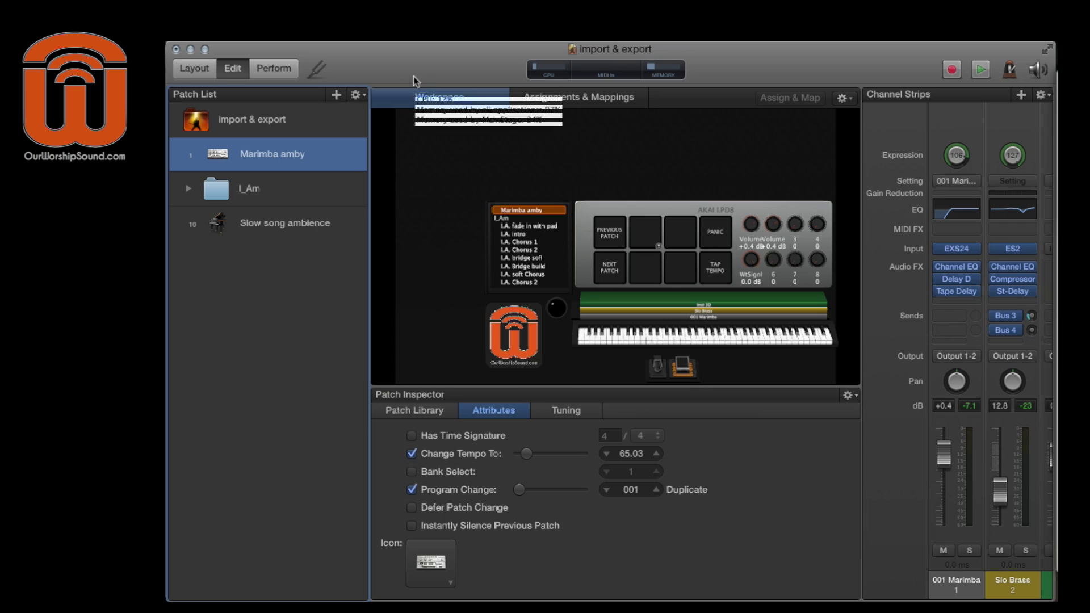
- Export the whole I_Am set to Patches, replacing the existing I_Am.patch file
{"action": "left_click", "coordinate": [250, 188]}
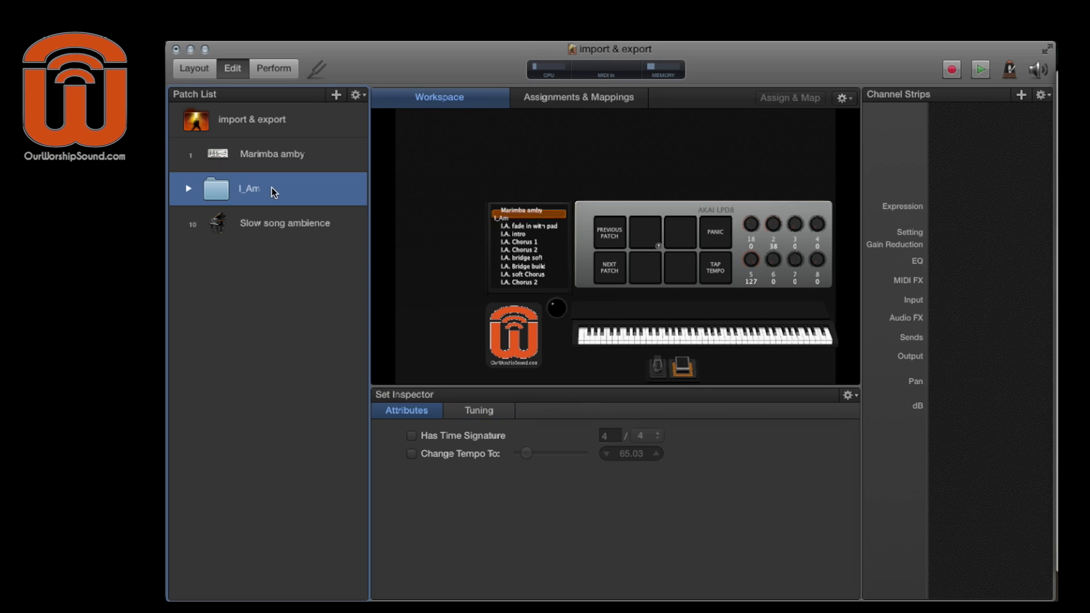
{"action": "left_click", "coordinate": [188, 190]}
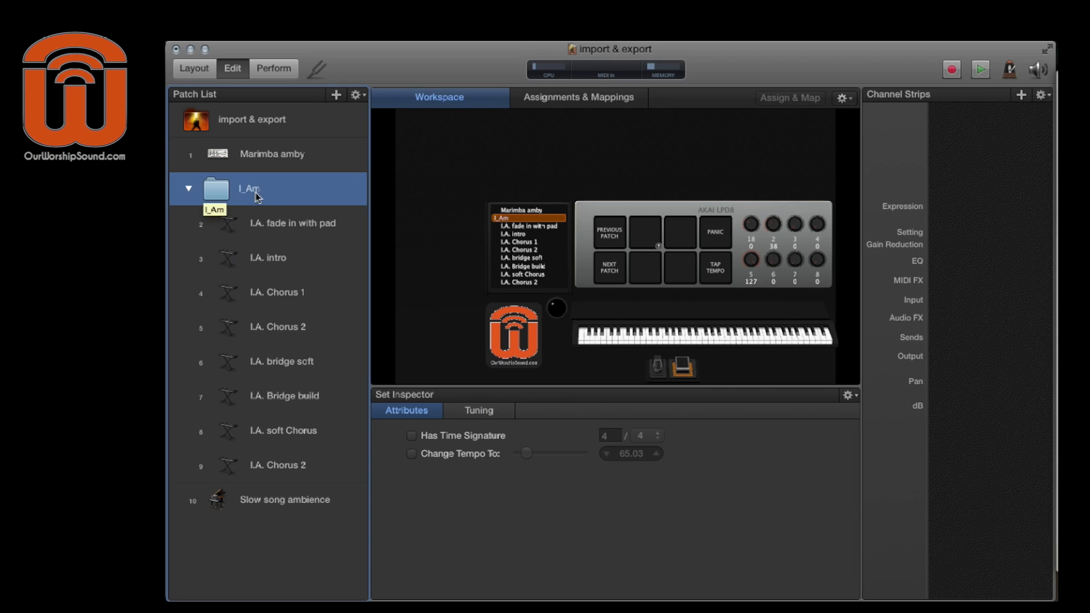
{"action": "left_click", "coordinate": [272, 318]}
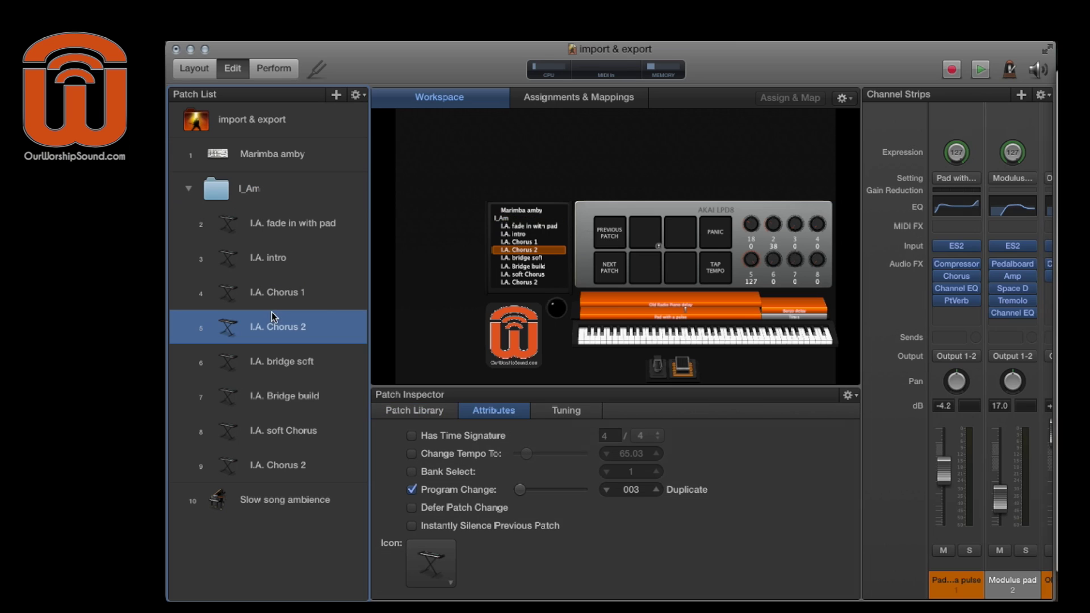
{"action": "left_click", "coordinate": [277, 194]}
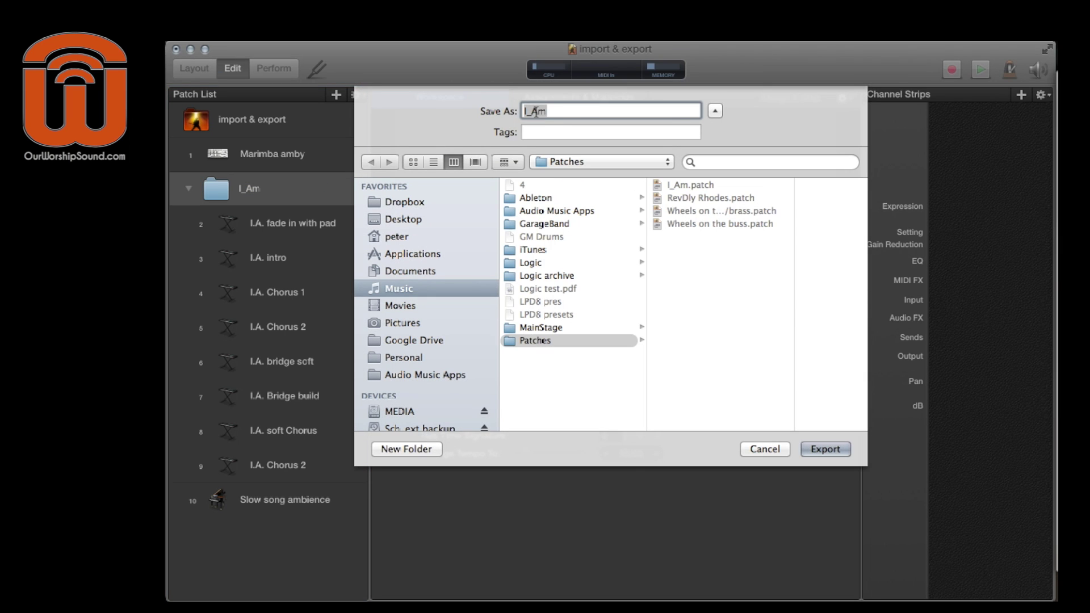
{"action": "left_click", "coordinate": [825, 452]}
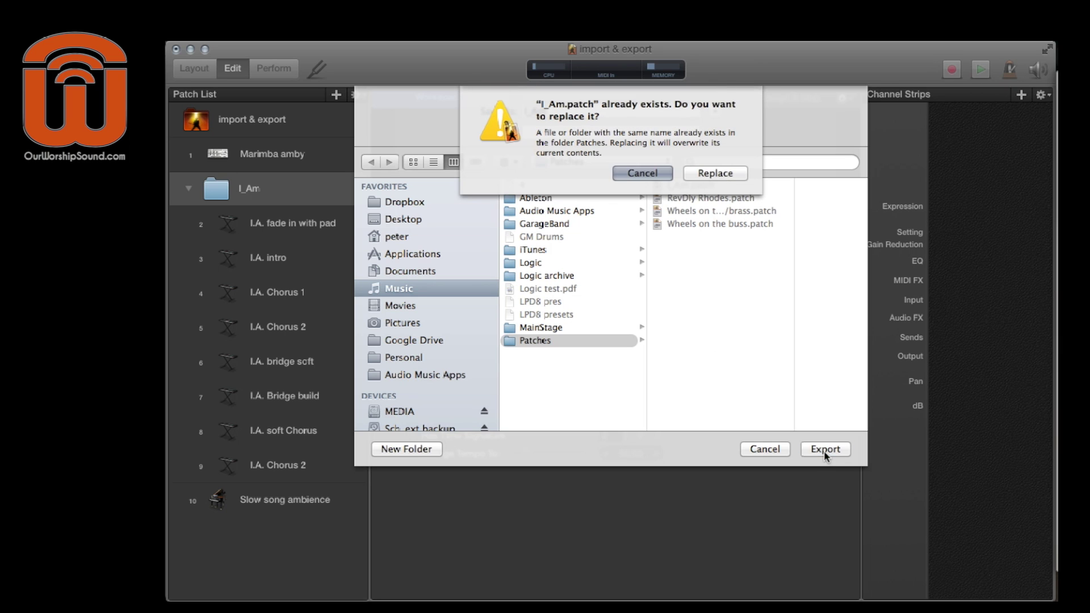
{"action": "left_click", "coordinate": [696, 180]}
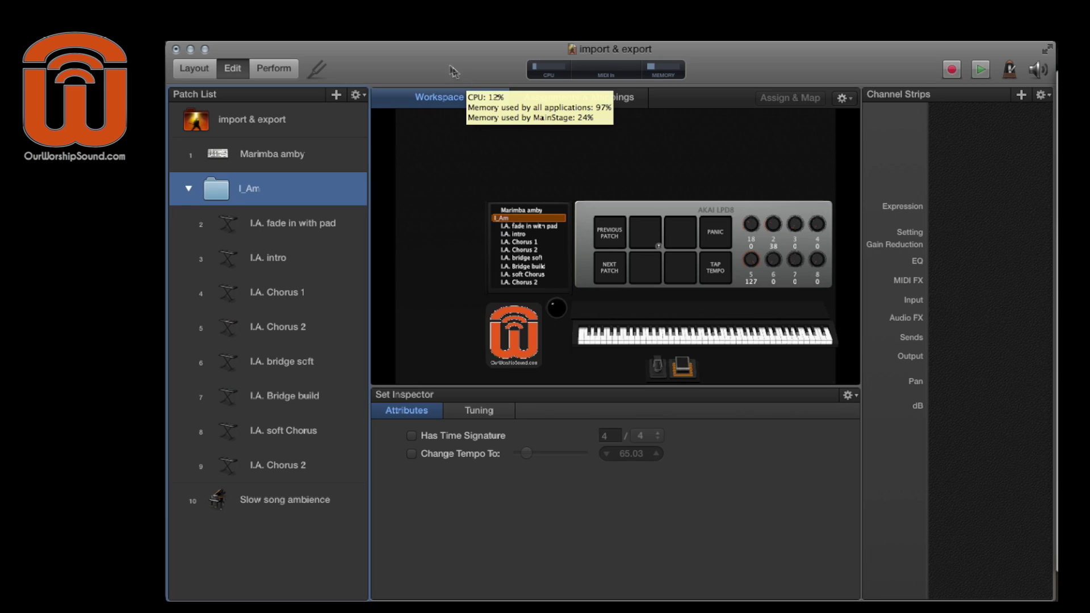
{"action": "left_click", "coordinate": [189, 188]}
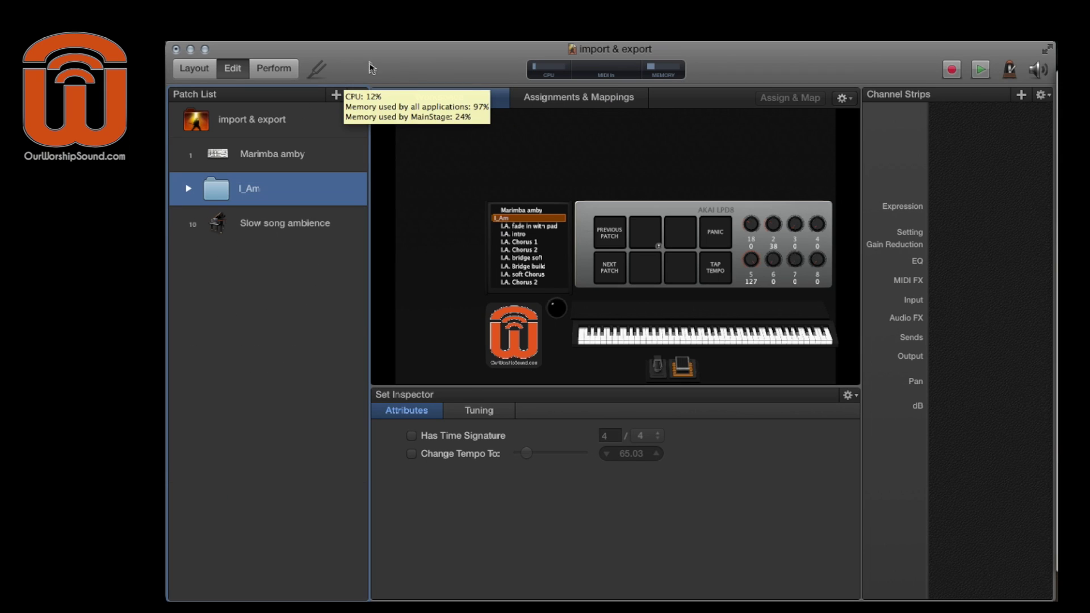
- Delete the Marimba amby patch and the I_Am set, leaving only Slow song ambience
{"action": "left_click", "coordinate": [301, 158]}
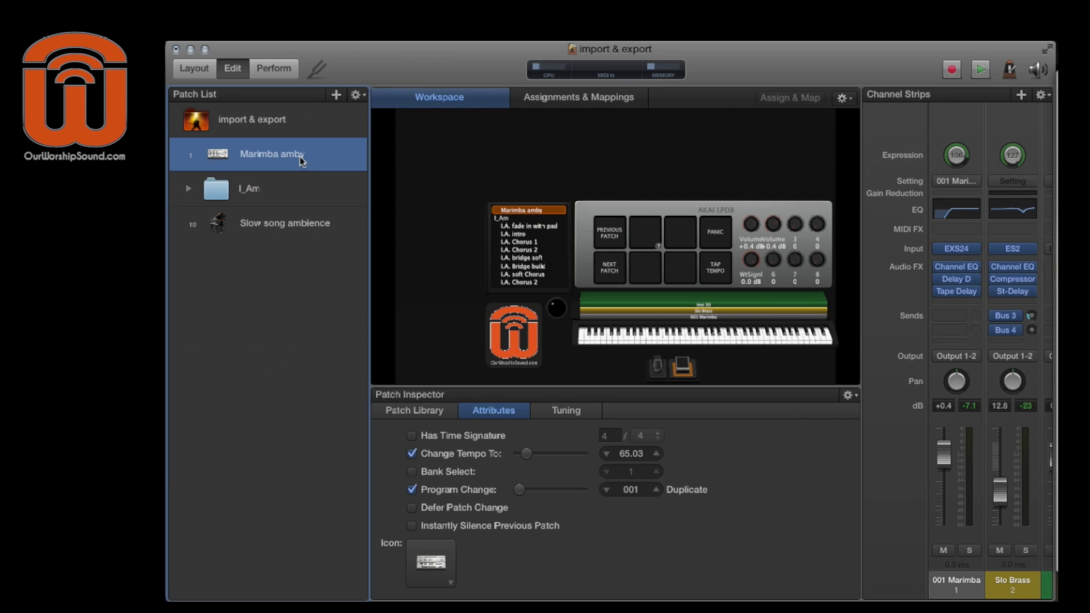
{"action": "key", "text": "Delete"}
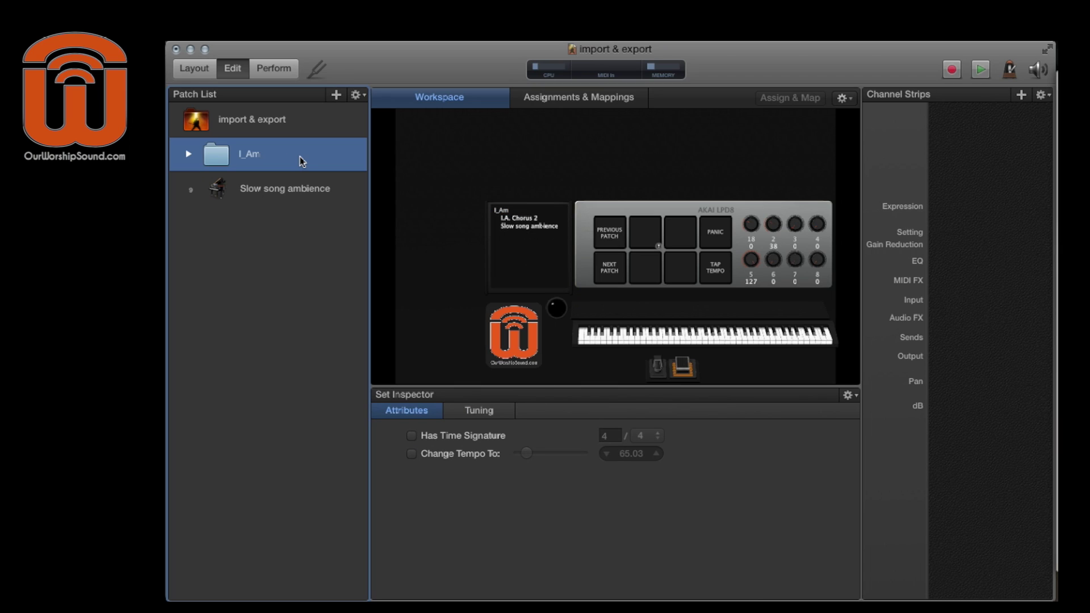
{"action": "key", "text": "Delete"}
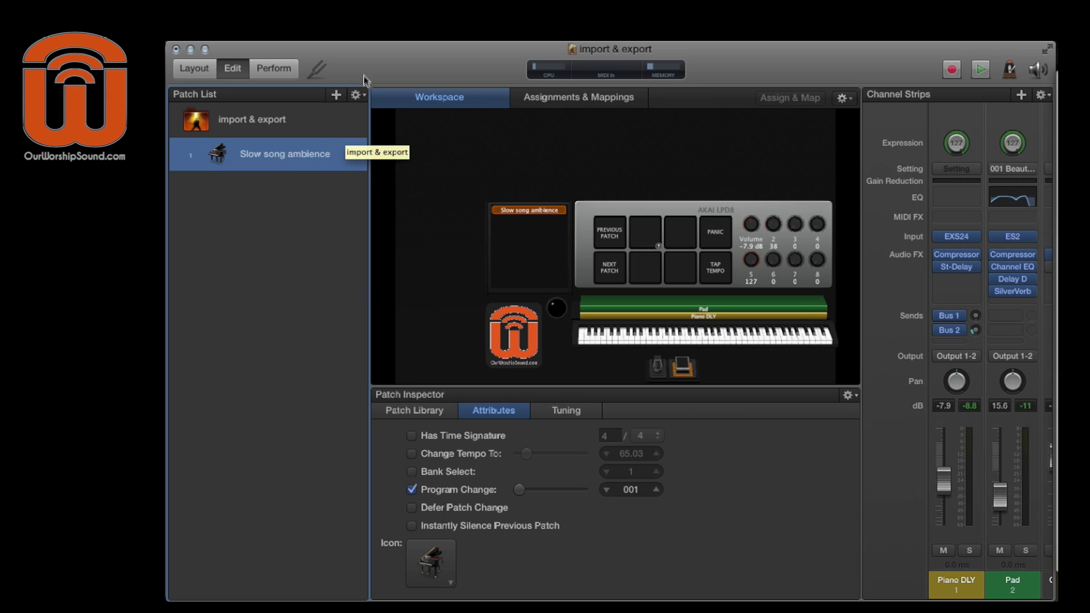
{"action": "left_click", "coordinate": [357, 95]}
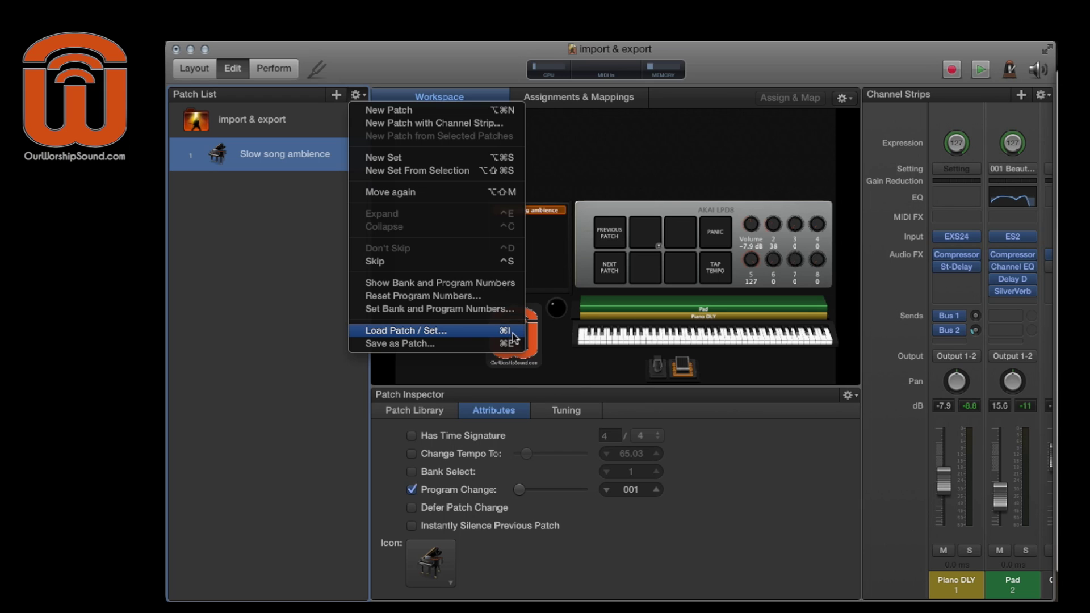
- Load the 'Wheels on the bus - marimba/brass' patch file from Patches into the concert
{"action": "left_click", "coordinate": [276, 195]}
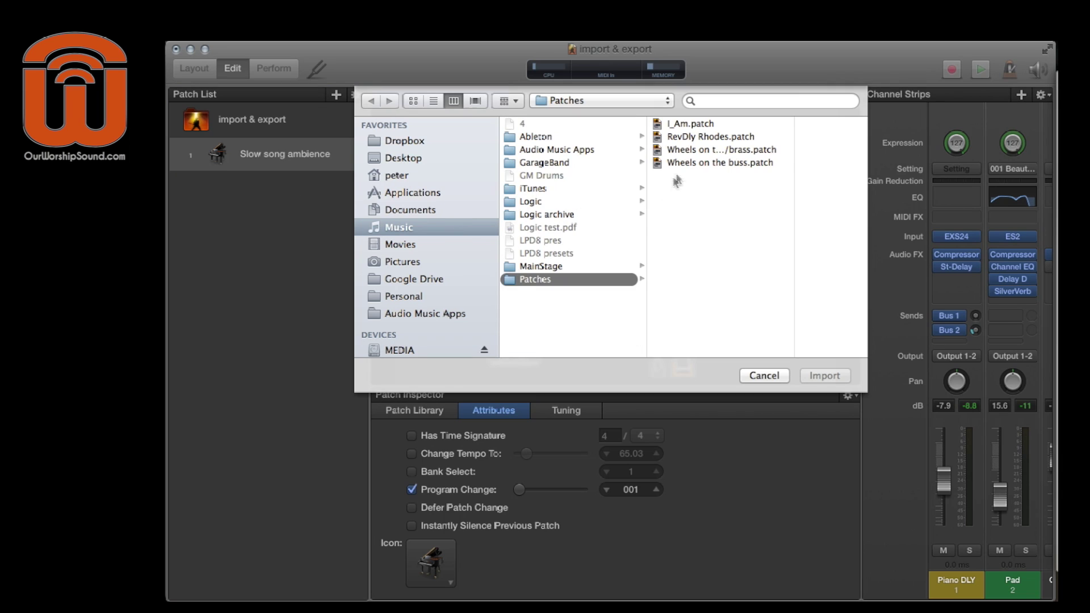
{"action": "left_click", "coordinate": [691, 151]}
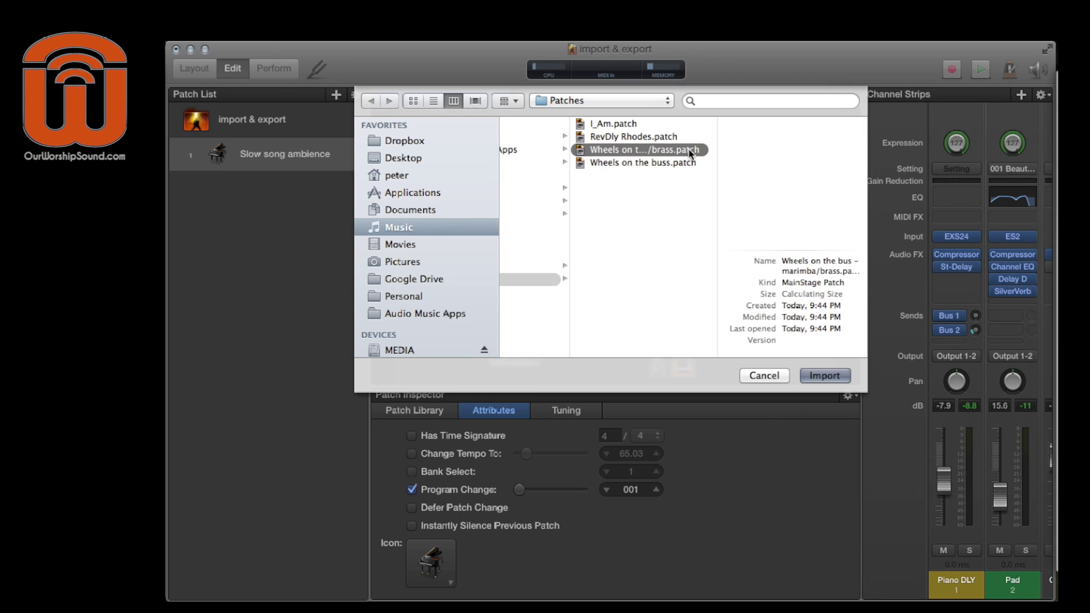
{"action": "double_click", "coordinate": [691, 151]}
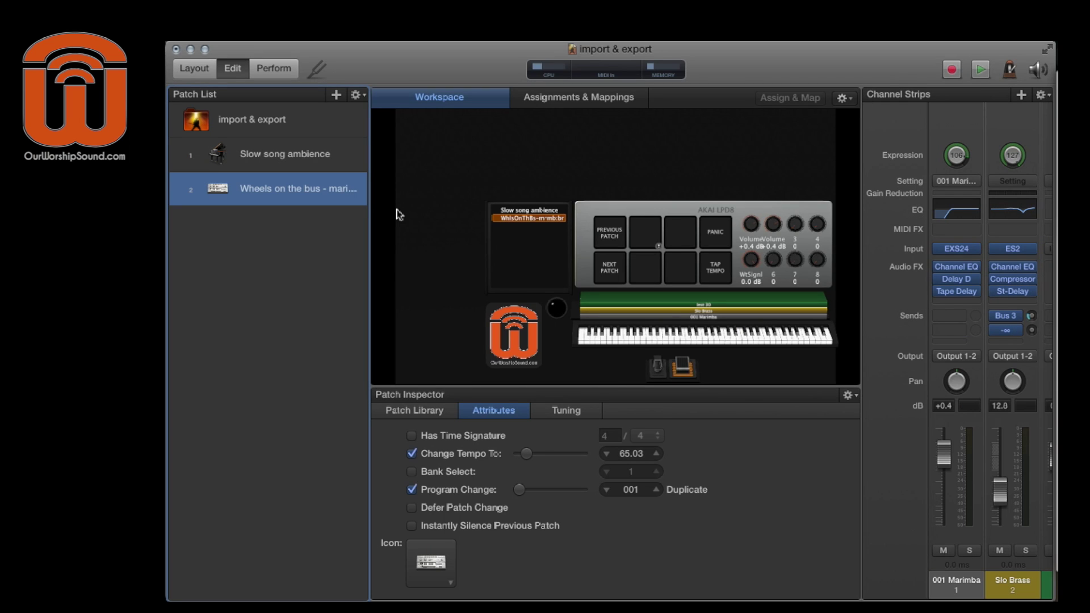
- Import I_Am.patch from the Patches folder, restoring the I_Am set below marimba/brass
{"action": "key", "text": "super+shift+i"}
{"action": "left_click", "coordinate": [698, 123]}
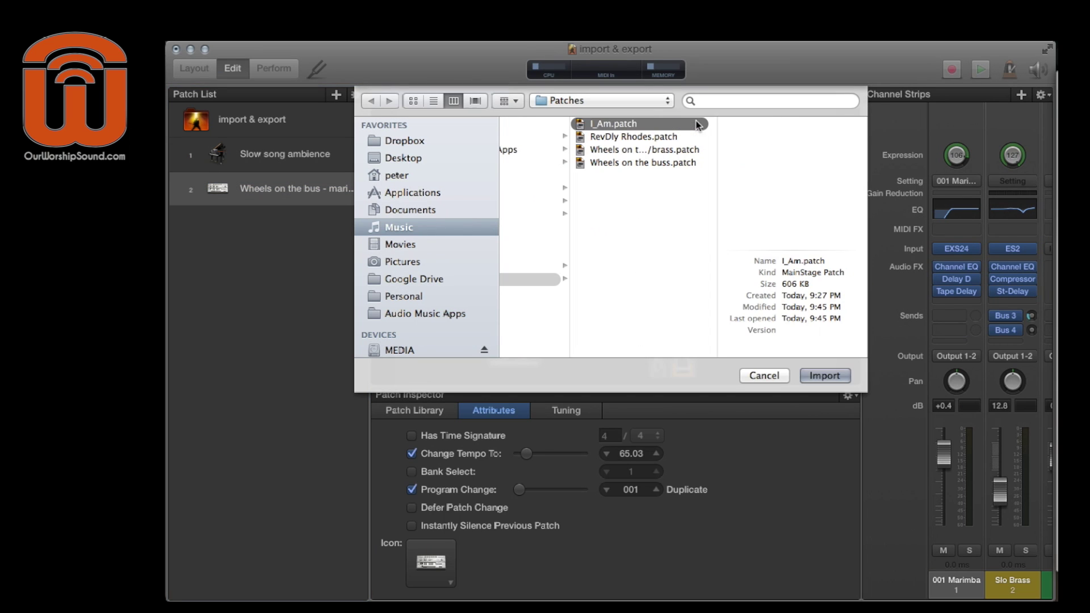
{"action": "double_click", "coordinate": [640, 127]}
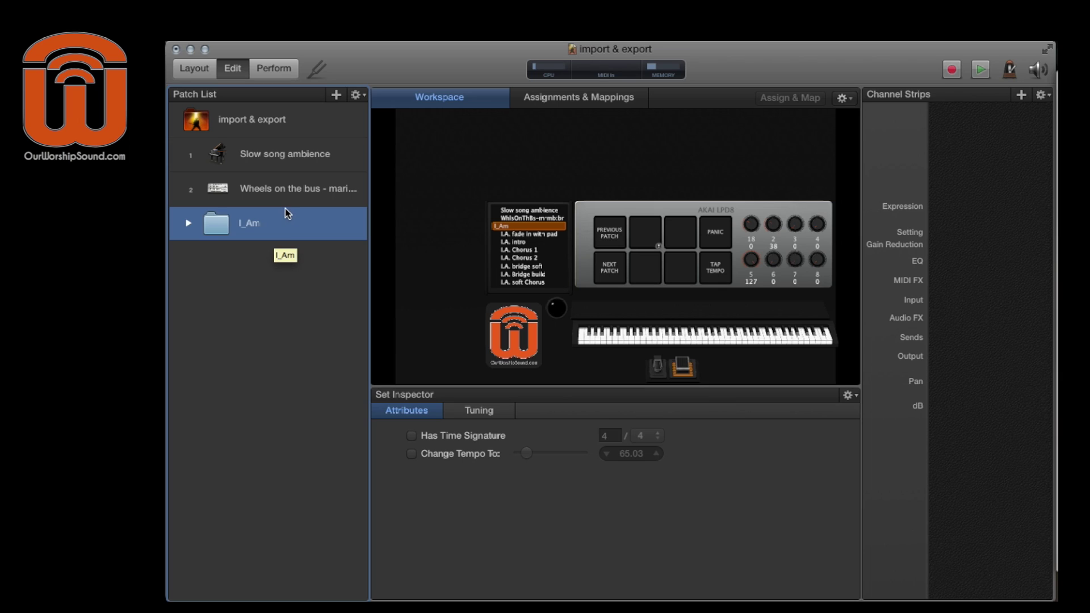
{"action": "left_click", "coordinate": [284, 188]}
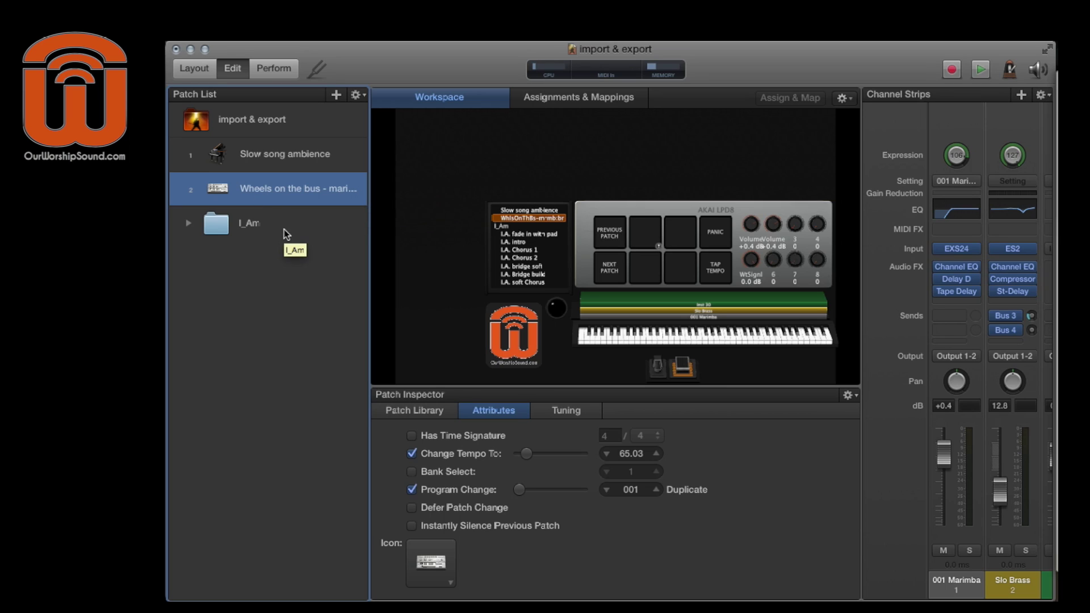
- Lower the marimba channel's fader in the Wheels on the bus patch
{"action": "left_click", "coordinate": [193, 226]}
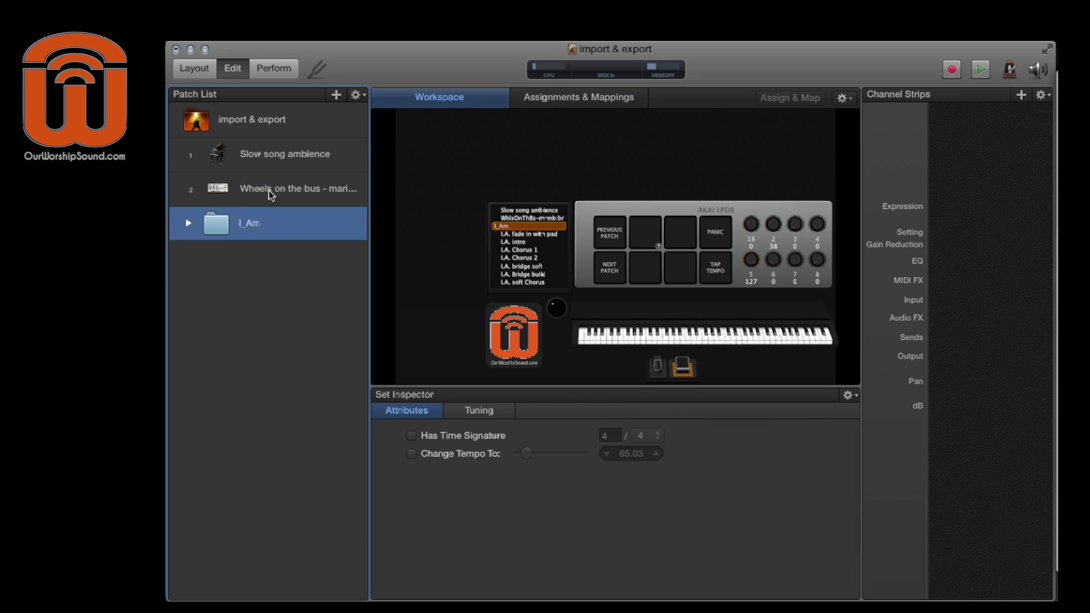
{"action": "left_click", "coordinate": [244, 193]}
{"action": "left_click_drag", "start_coordinate": [944, 451], "coordinate": [943, 473]}
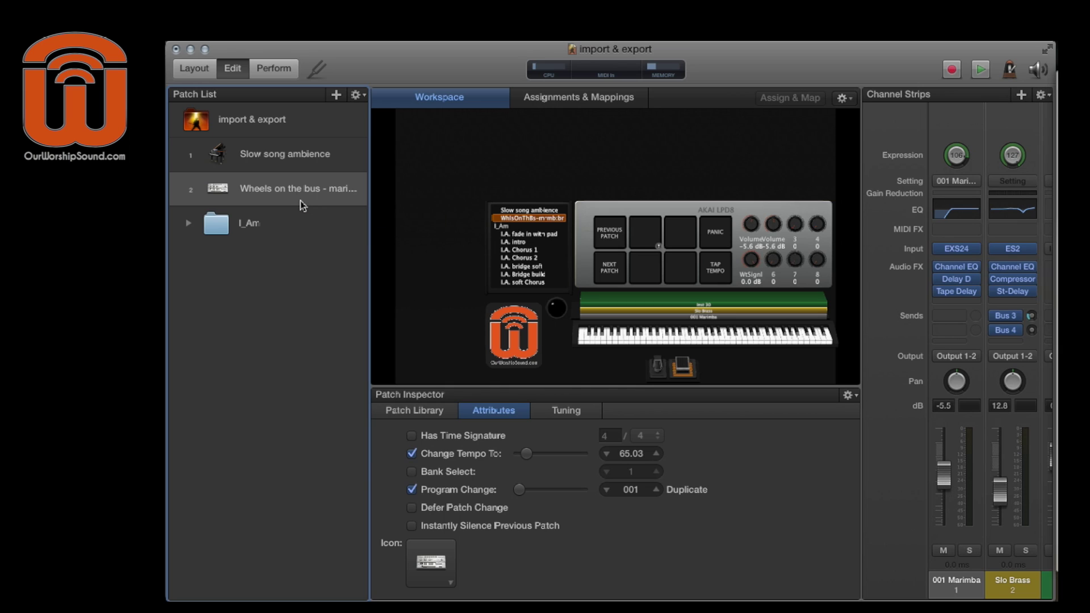
- Export the patch as 'Wheels on the bus - marimba/brass 2'
{"action": "key", "text": "super+e"}
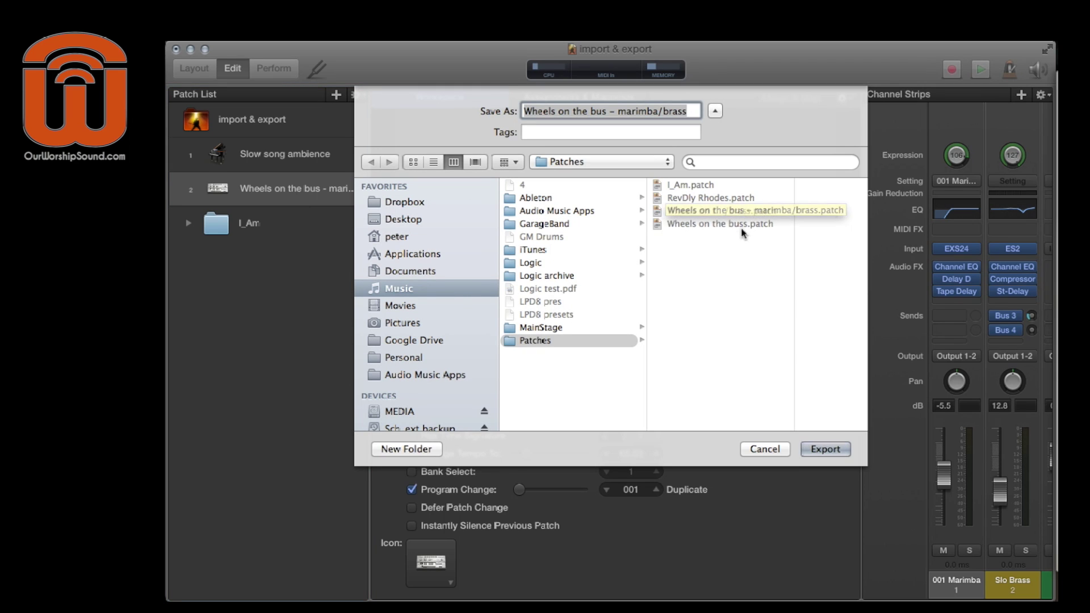
{"action": "left_click", "coordinate": [732, 211]}
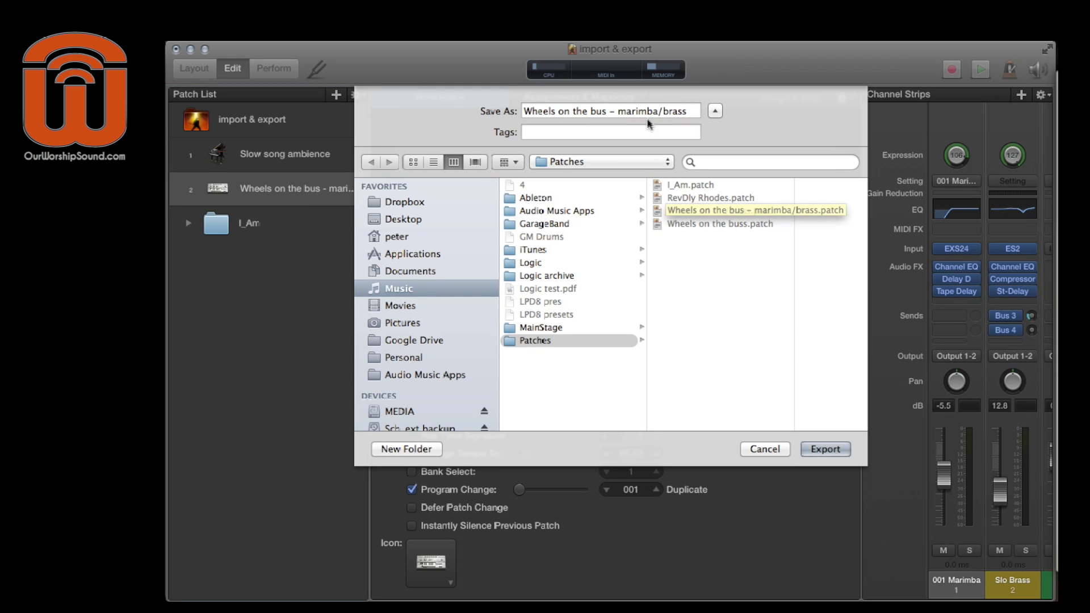
{"action": "left_click", "coordinate": [649, 116]}
{"action": "type", "text": "2"}
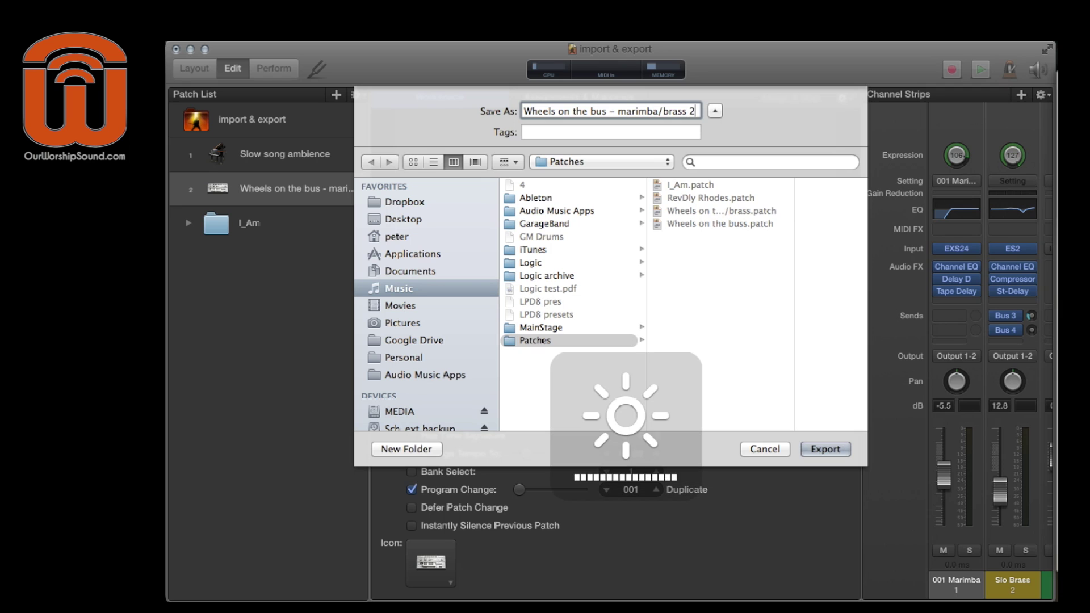
{"action": "left_click", "coordinate": [822, 449]}
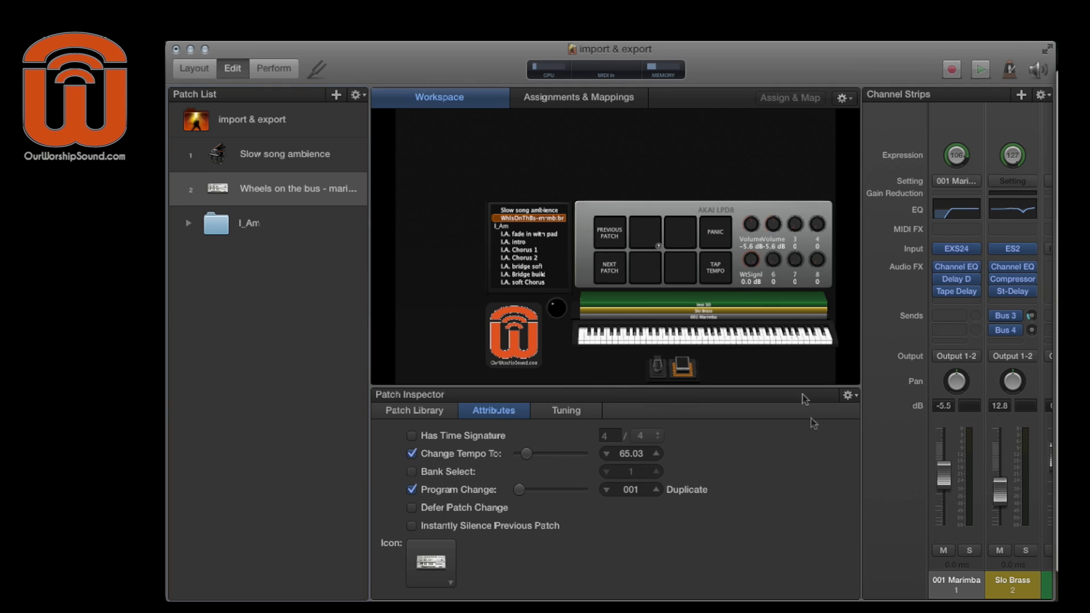
{"action": "mouse_move", "coordinate": [712, 80]}
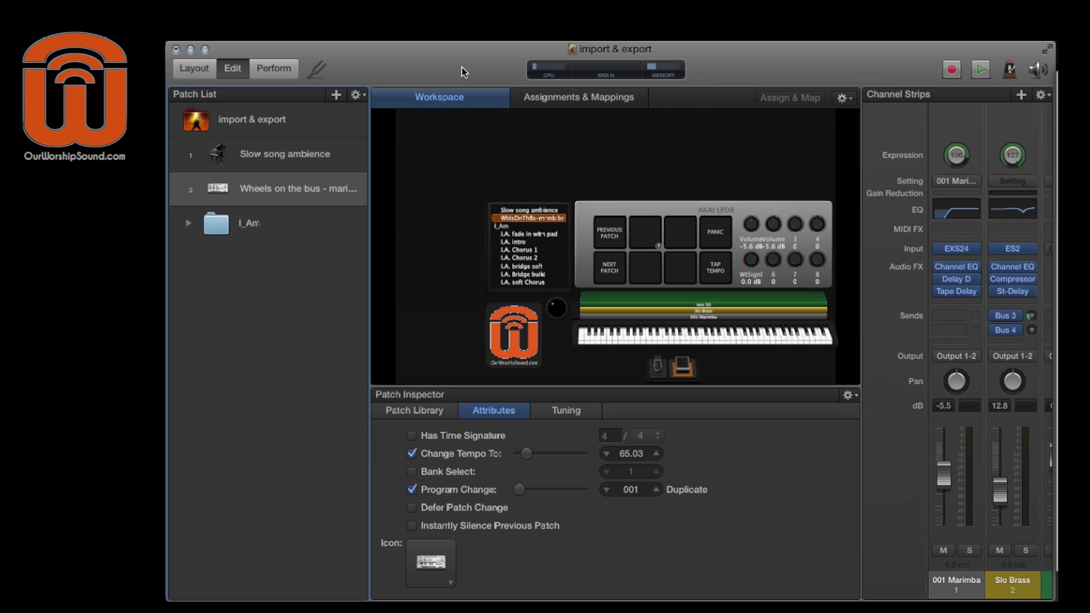
- Switch to the Slow song ambience patch and select its Piano DLY channel strip
{"action": "left_click", "coordinate": [333, 152]}
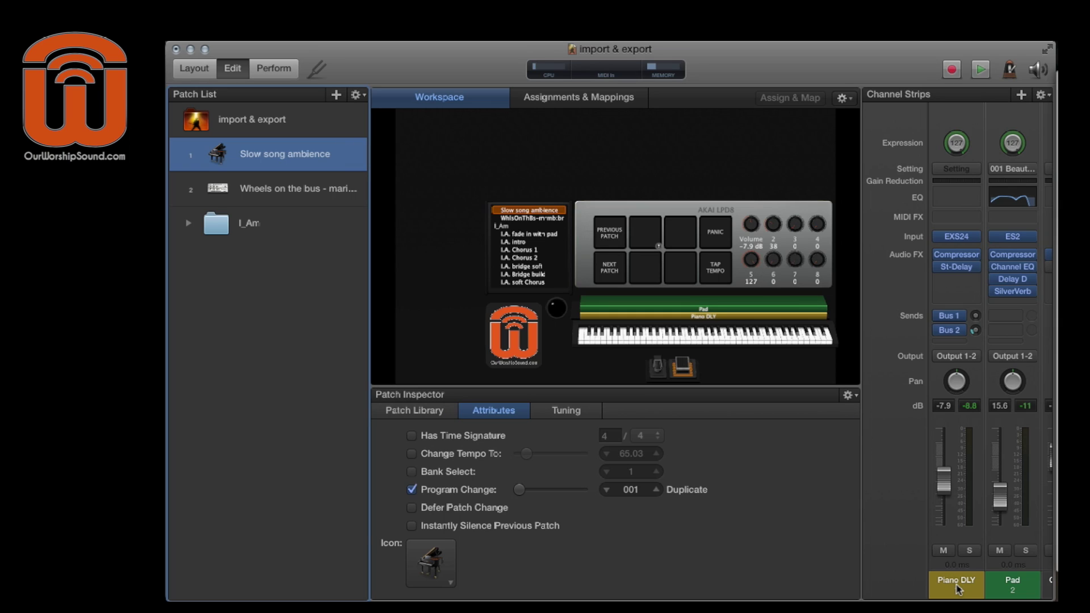
{"action": "left_click", "coordinate": [959, 589]}
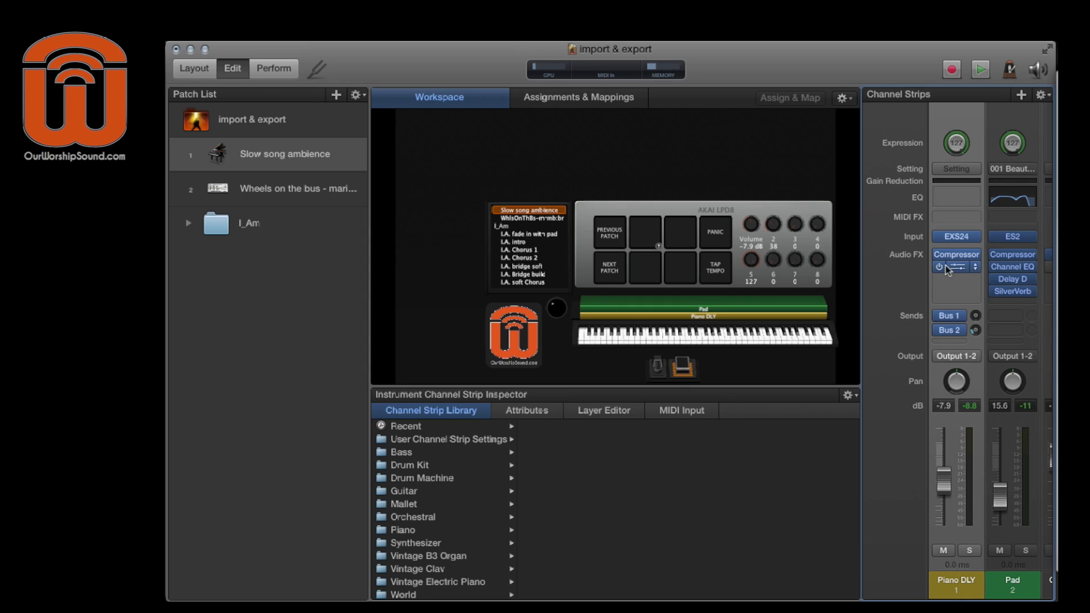
- Save the Piano DLY strip (EXS24, Compressor, St-Delay) as user setting 'Piano delay'
{"action": "left_click", "coordinate": [959, 169]}
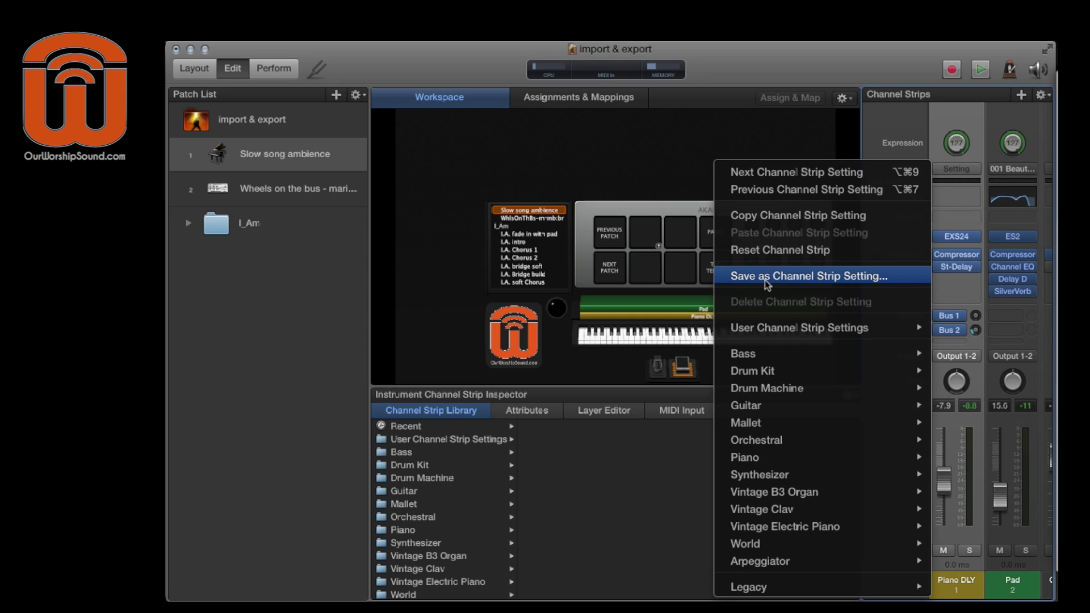
{"action": "left_click", "coordinate": [795, 279]}
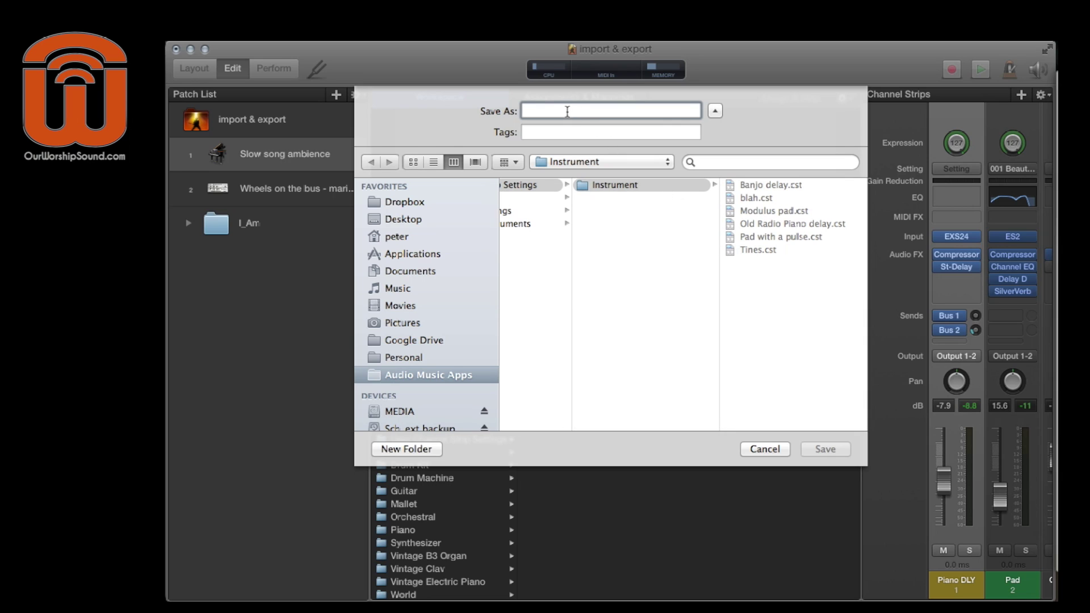
{"action": "type", "text": "Pi"}
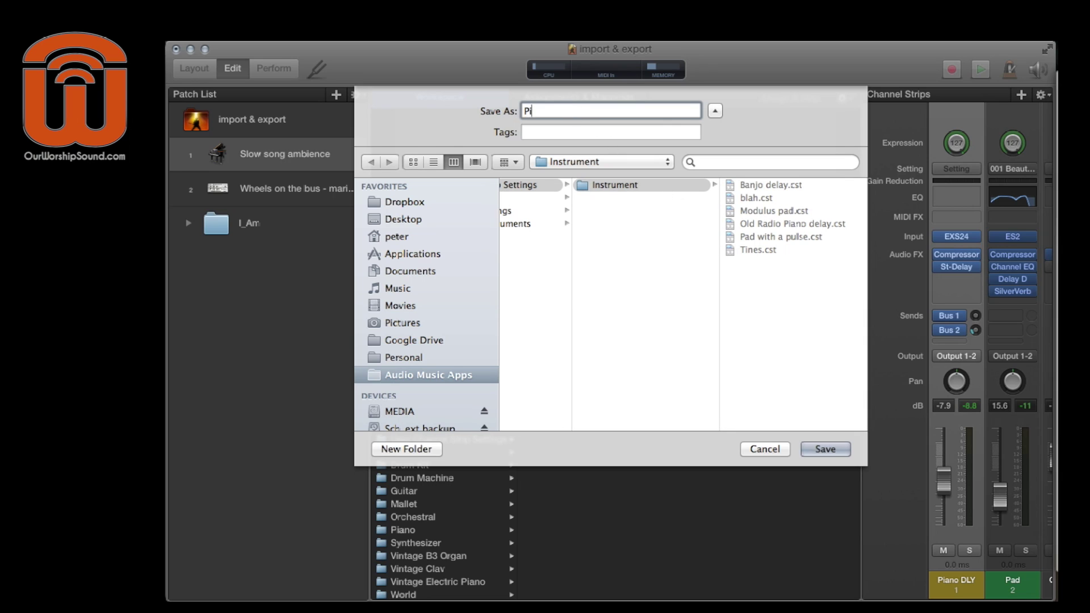
{"action": "type", "text": "ano delay"}
{"action": "left_click", "coordinate": [824, 451]}
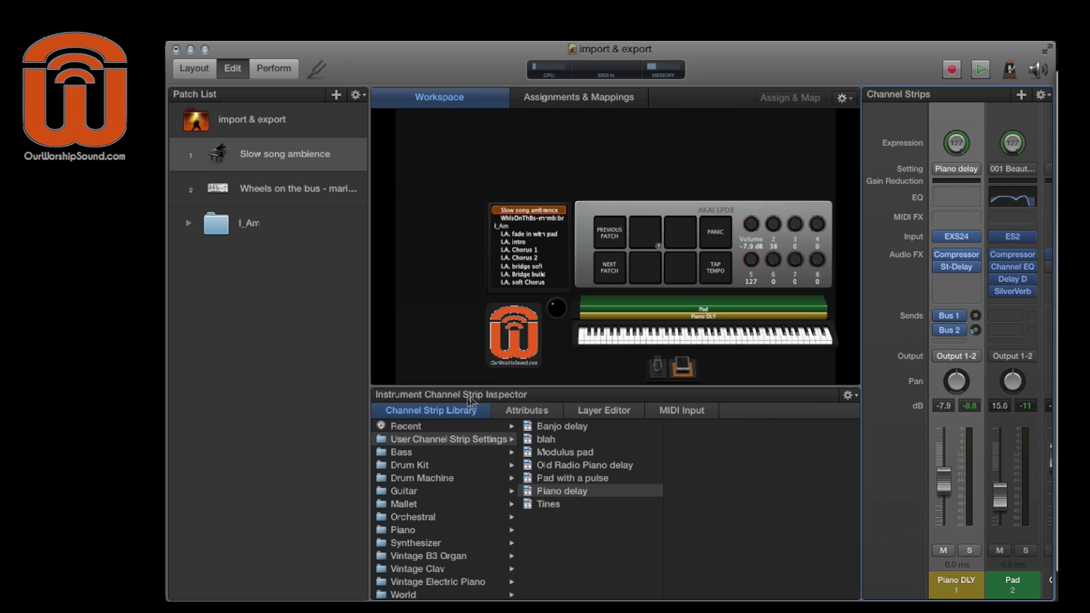
- Add a new instrument channel strip to the Wheels on the bus patch
{"action": "left_click", "coordinate": [422, 445]}
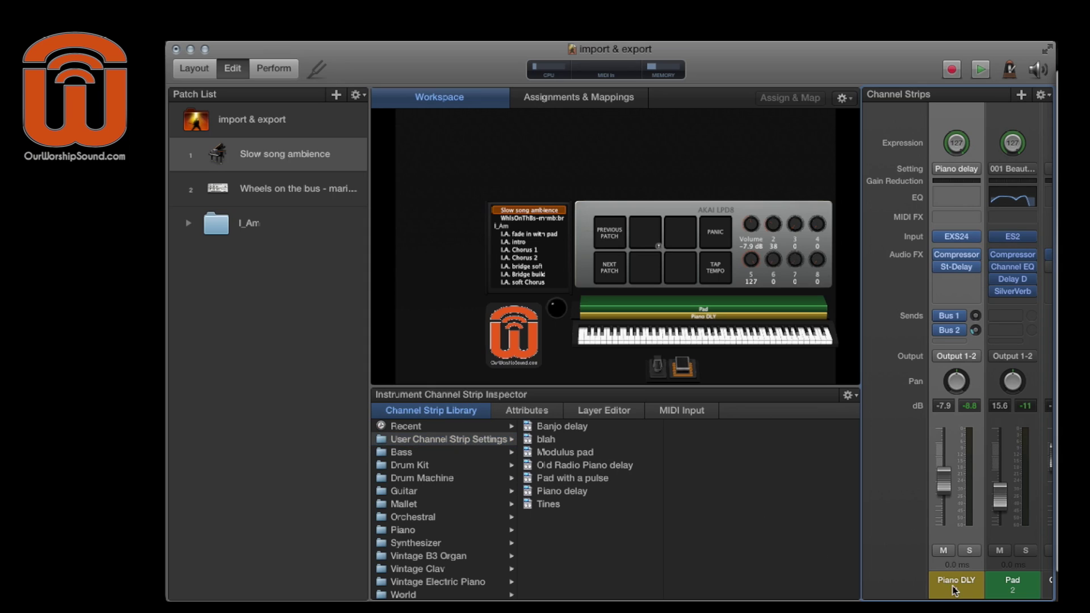
{"action": "left_click", "coordinate": [298, 195]}
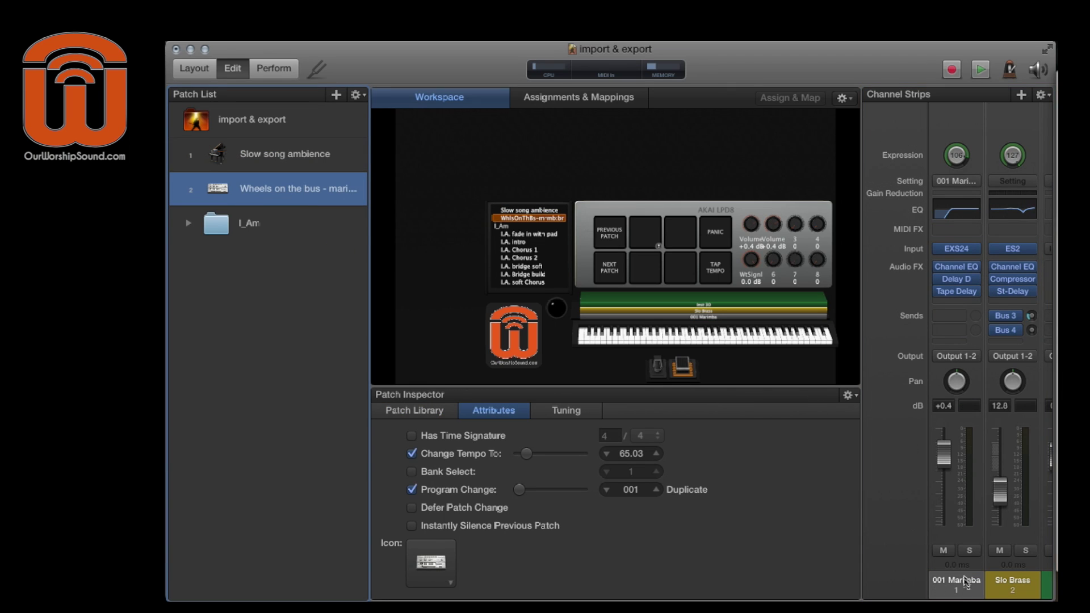
{"action": "left_click", "coordinate": [1022, 94]}
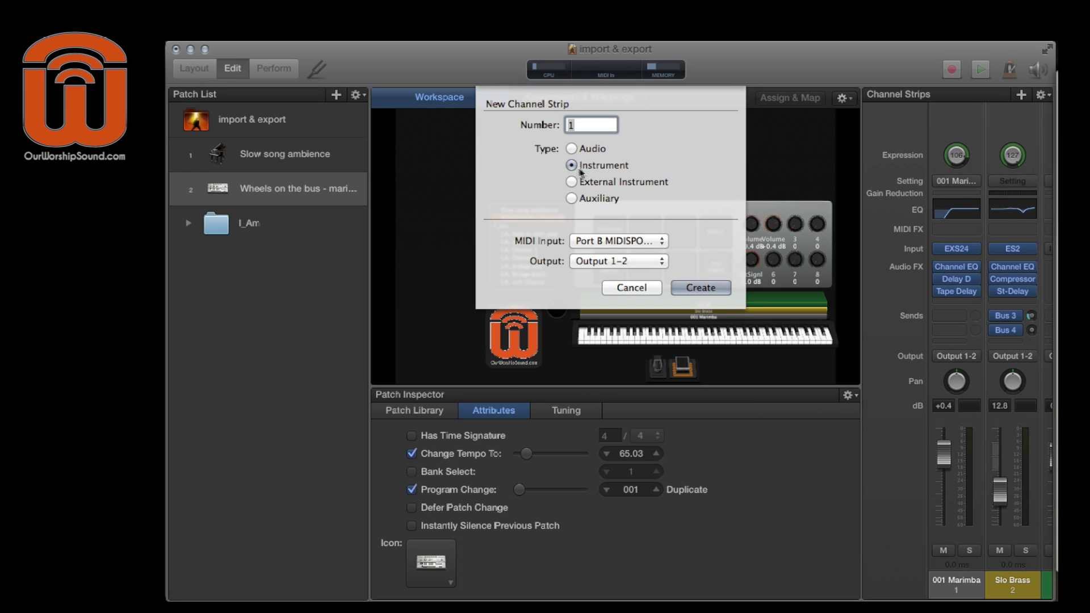
{"action": "left_click", "coordinate": [693, 287]}
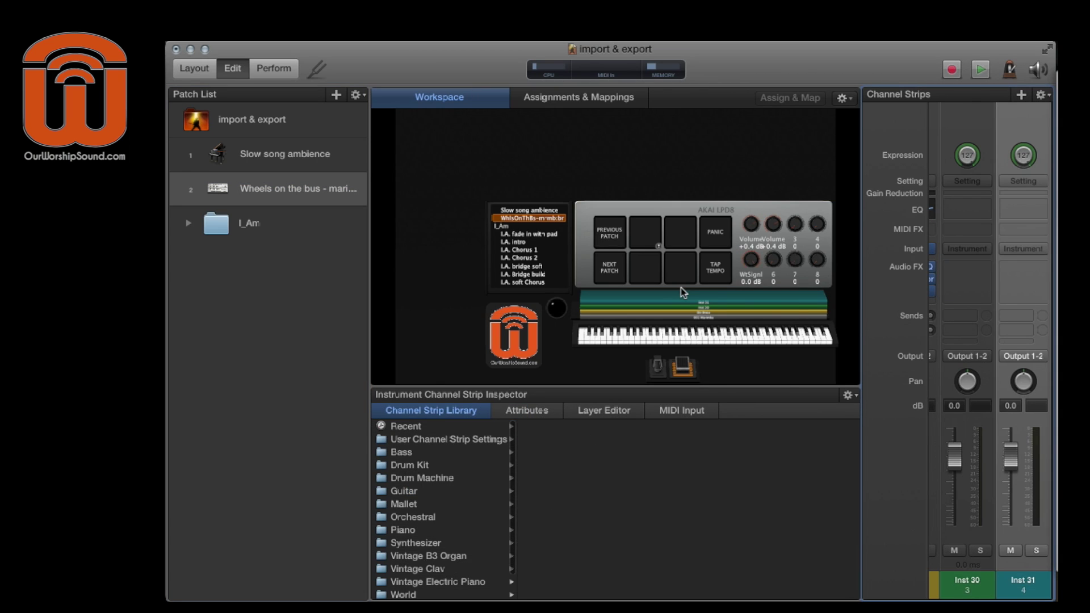
- Load the saved 'Piano delay' user channel strip setting into the new Inst 30 strip
{"action": "left_click", "coordinate": [440, 440]}
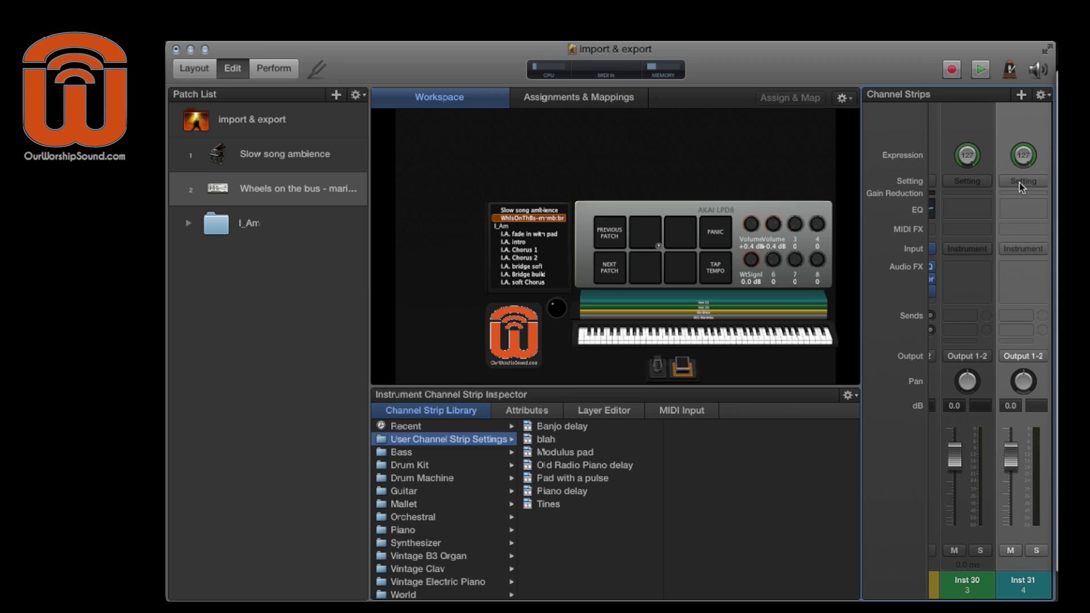
{"action": "left_click", "coordinate": [972, 189]}
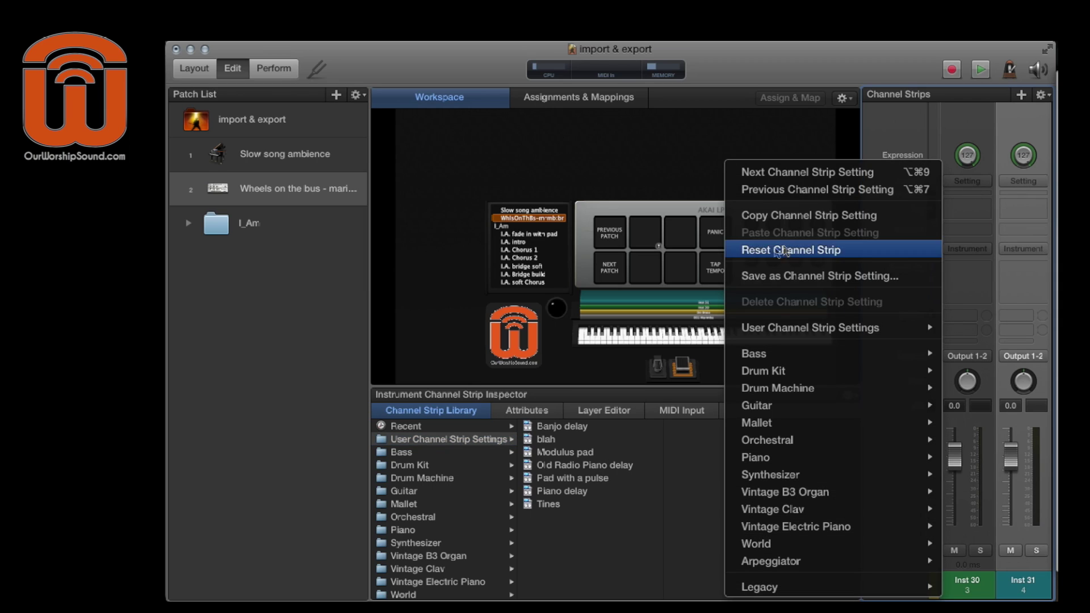
{"action": "mouse_move", "coordinate": [791, 334]}
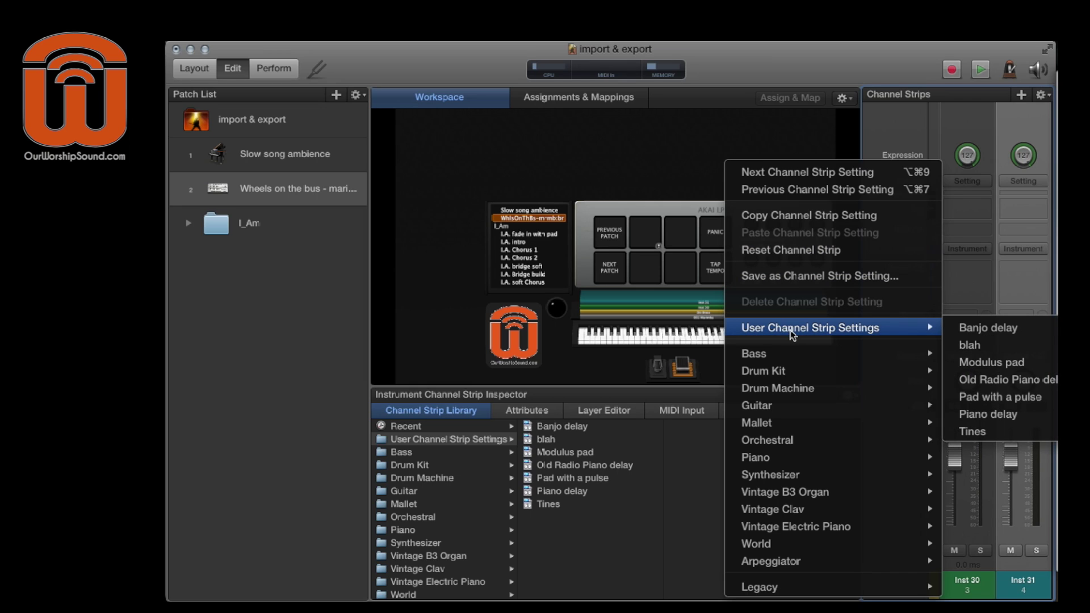
{"action": "left_click", "coordinate": [984, 419]}
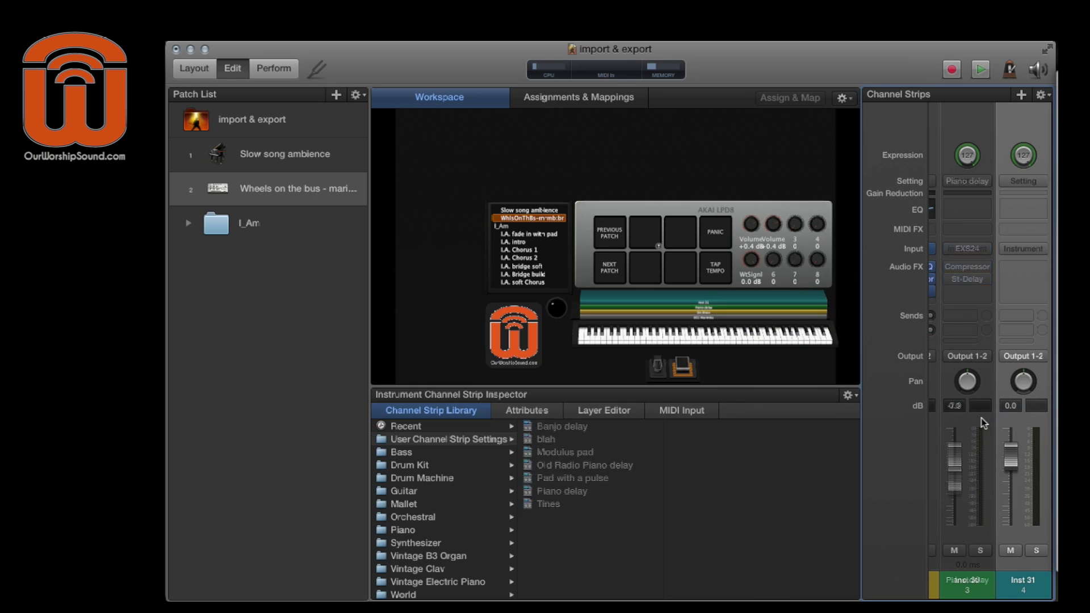